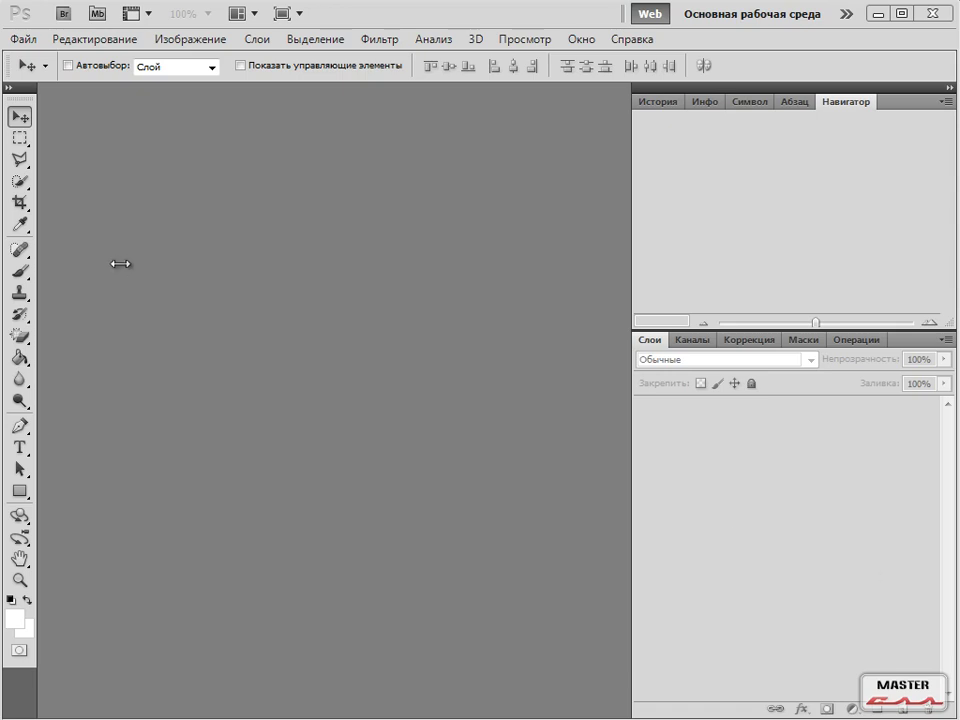
Activate the Healing Brush tool and set its brush size to 16 px.
left_click(21, 251)
left_click(21, 254)
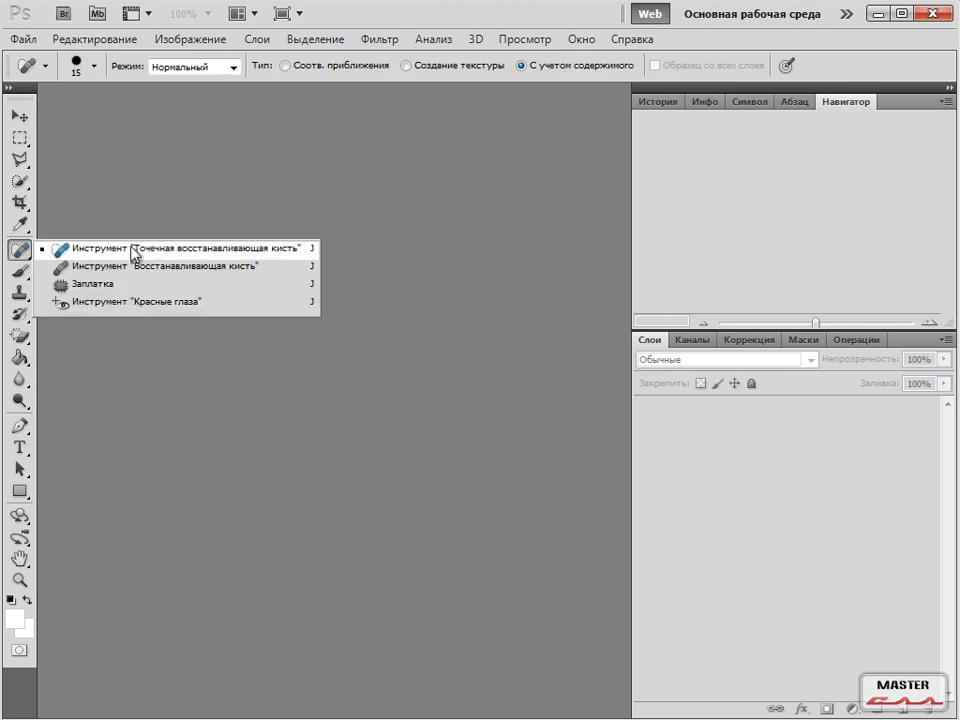
left_click(207, 267)
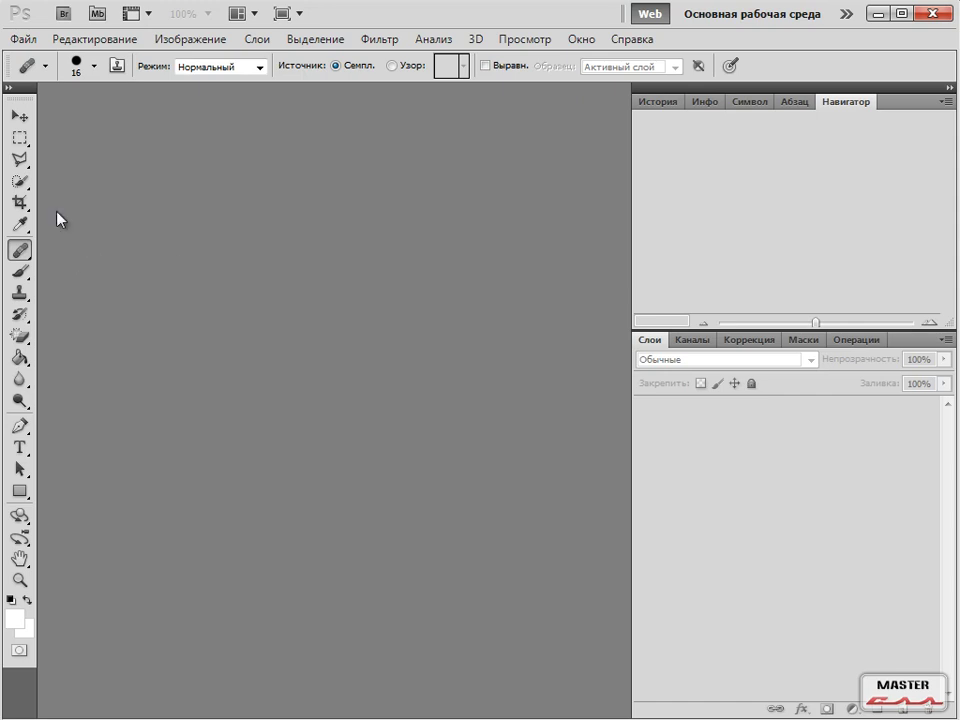
left_click(95, 67)
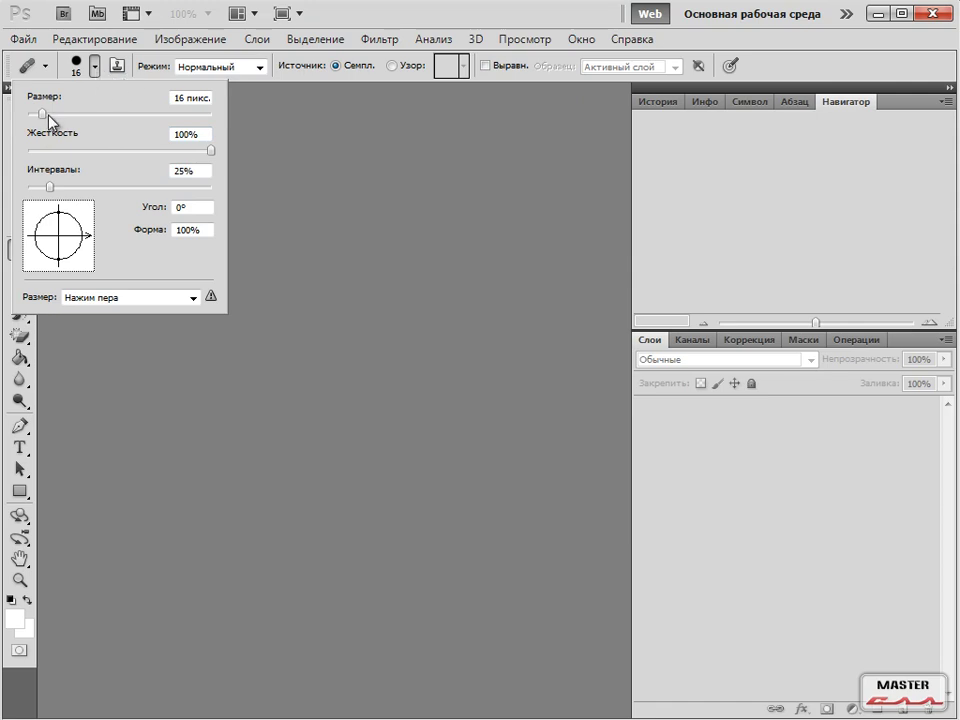
left_click_drag(44, 116, 42, 117)
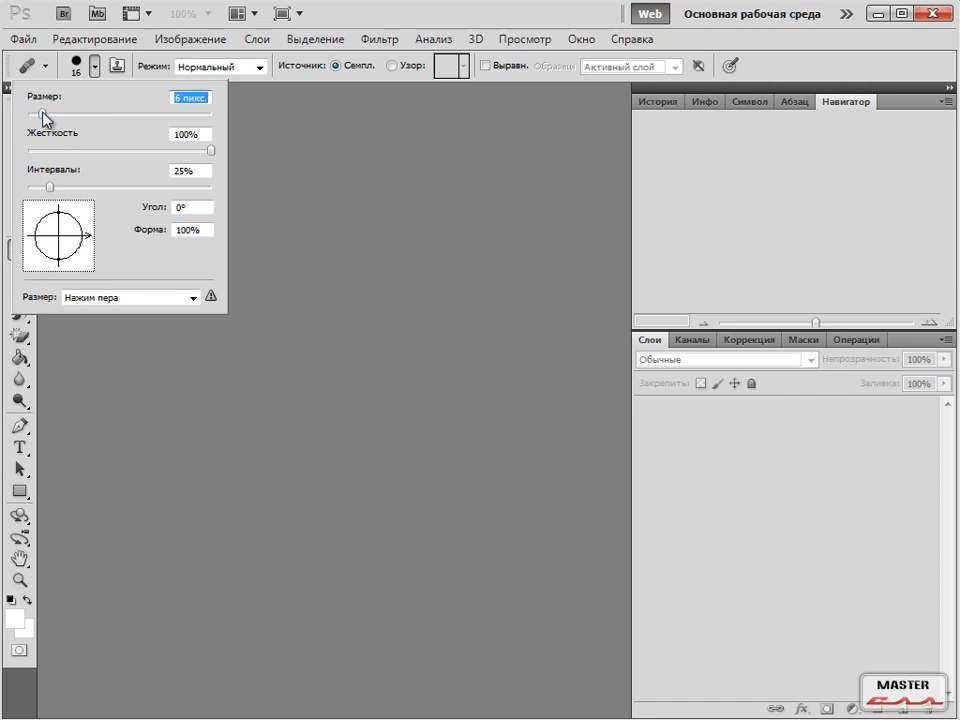
left_click(277, 167)
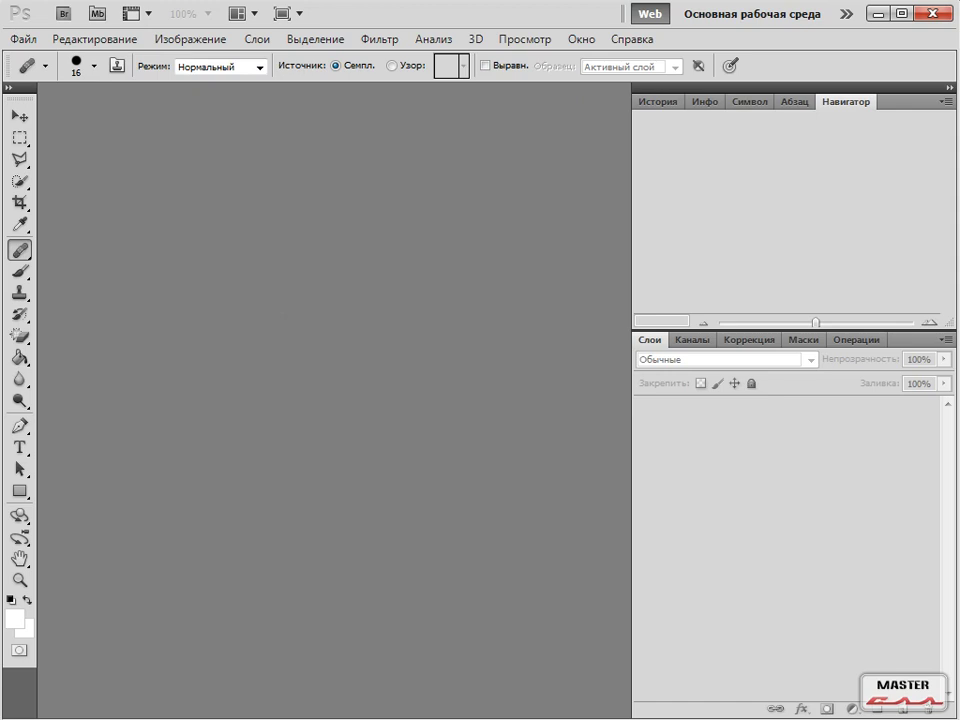
Open 1311.jpg and 1312.jpg from the 1-3 folder in Photoshop and bring 1311.jpg to the front.
key("alt+Tab")
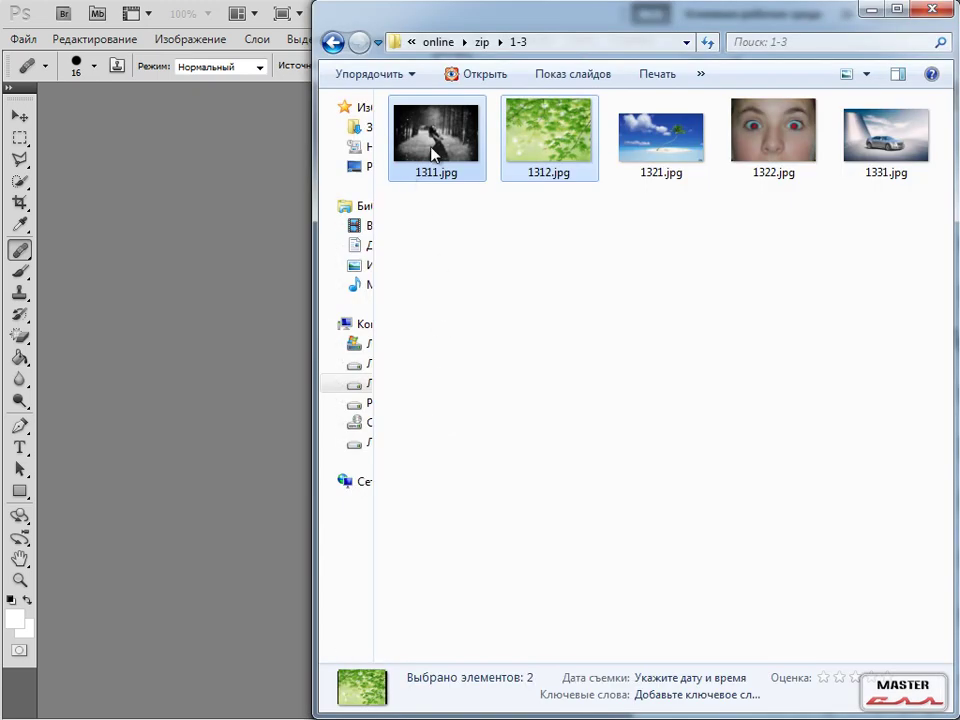
left_click_drag(432, 147, 161, 178)
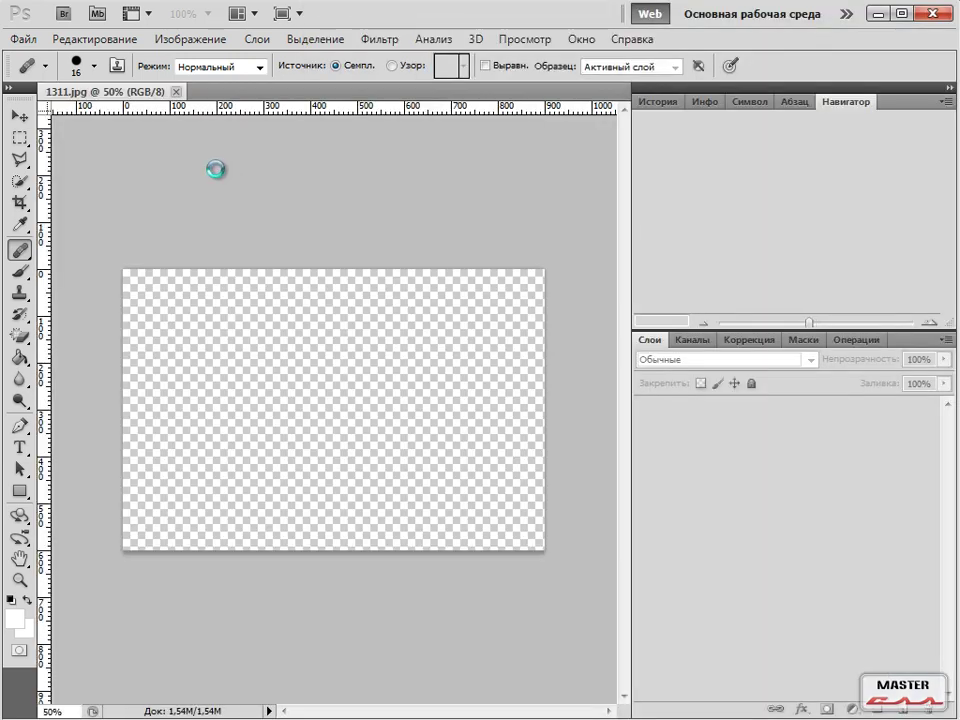
left_click(150, 91)
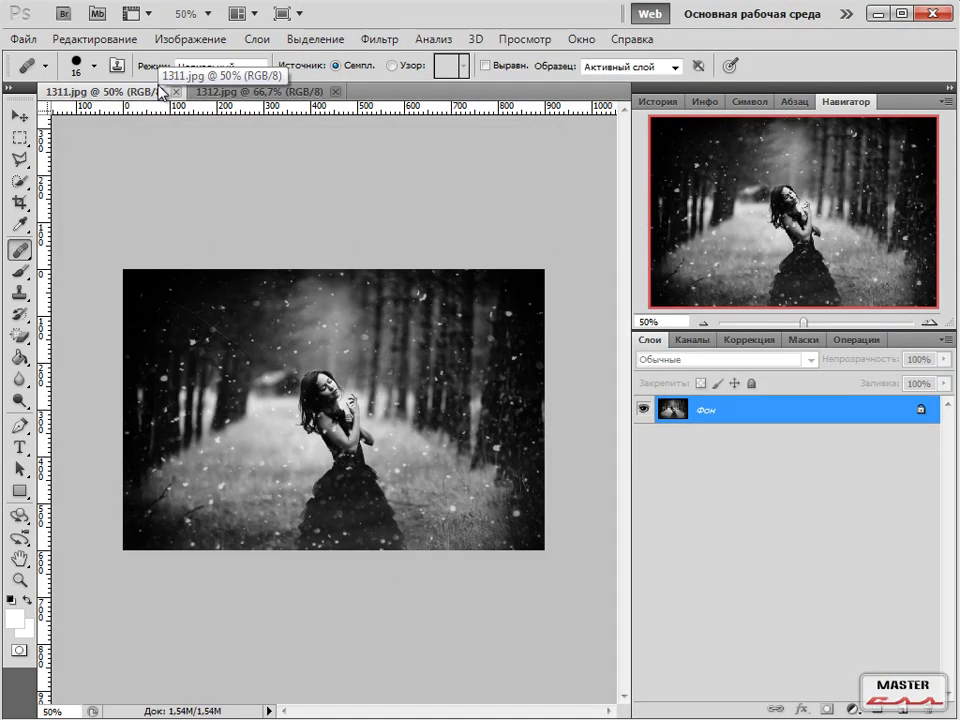
Sample the clean background above the woman's head and heal the snowflake next to it, undoing the first attempt.
key("ctrl+1")
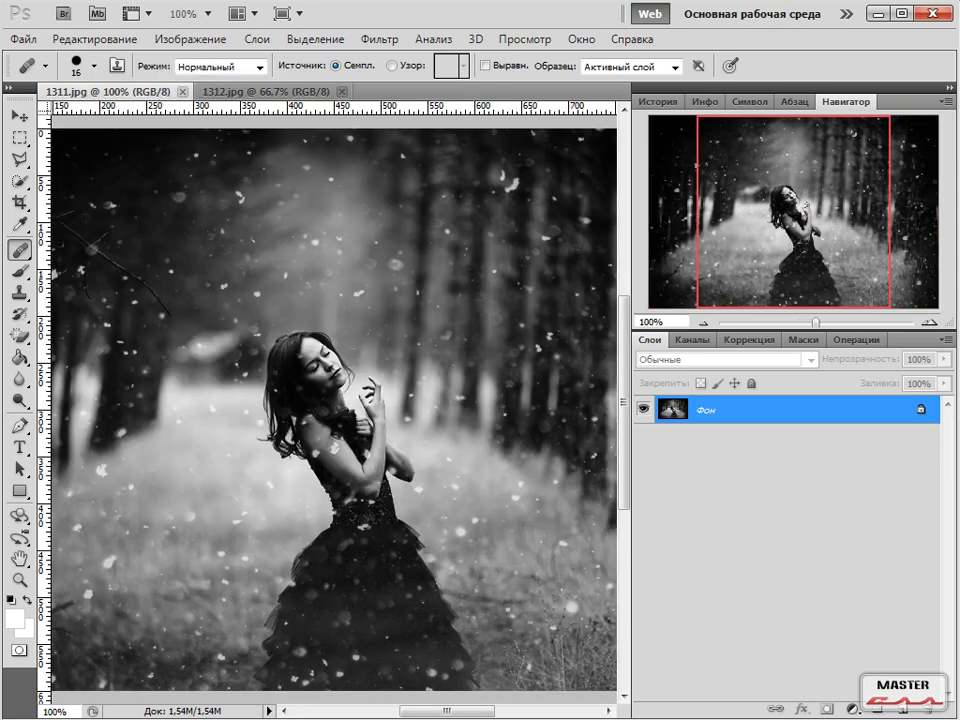
left_click_drag(778, 190, 818, 193)
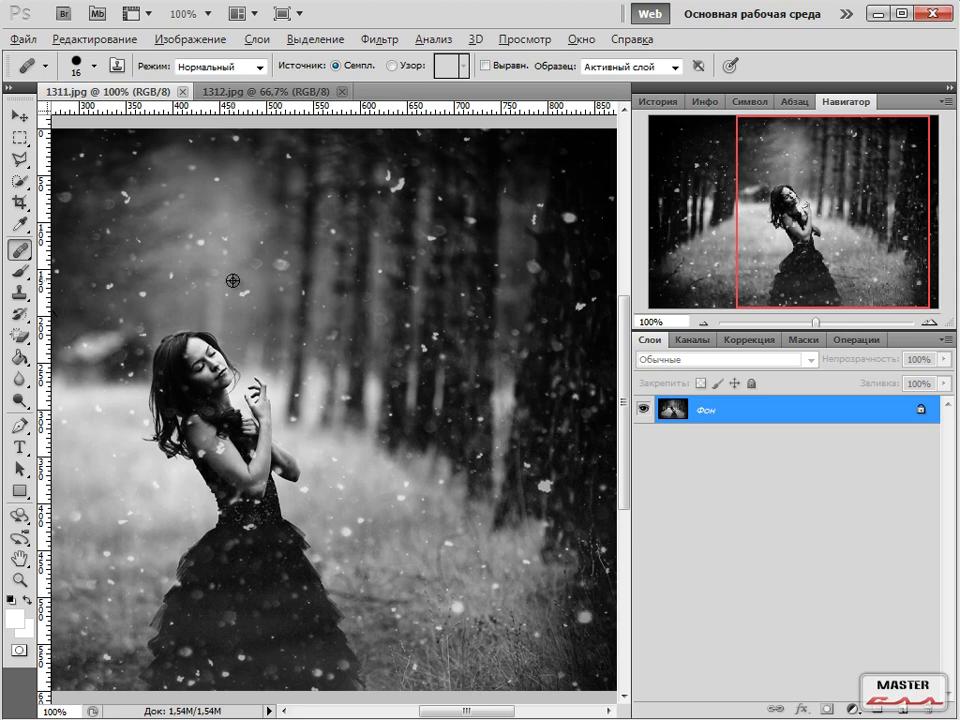
left_click(235, 282, "alt")
left_click(246, 292)
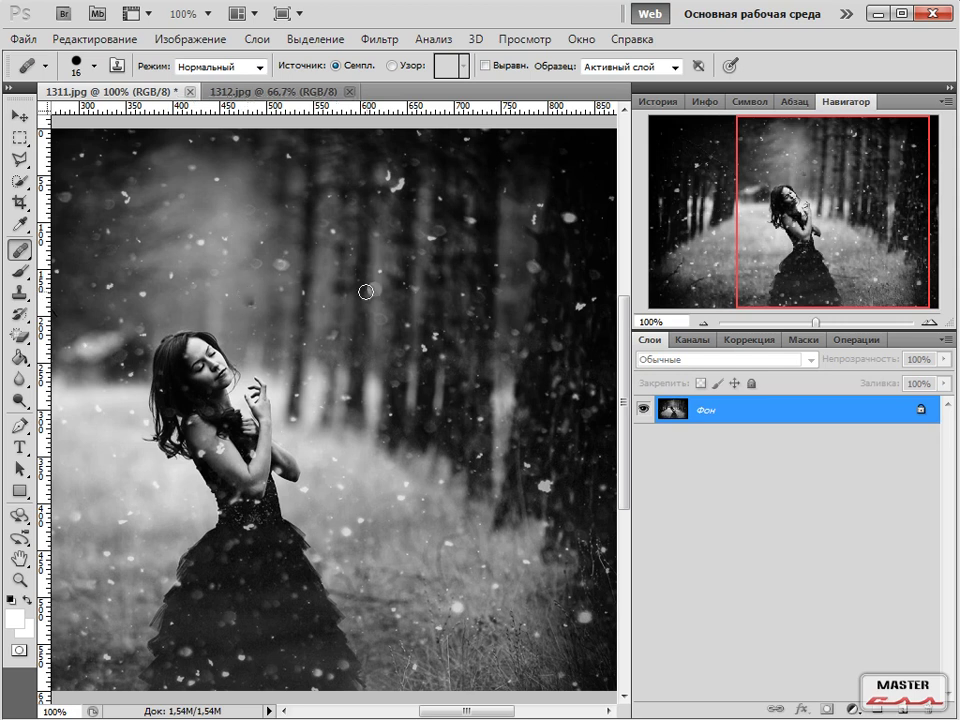
key("ctrl+z")
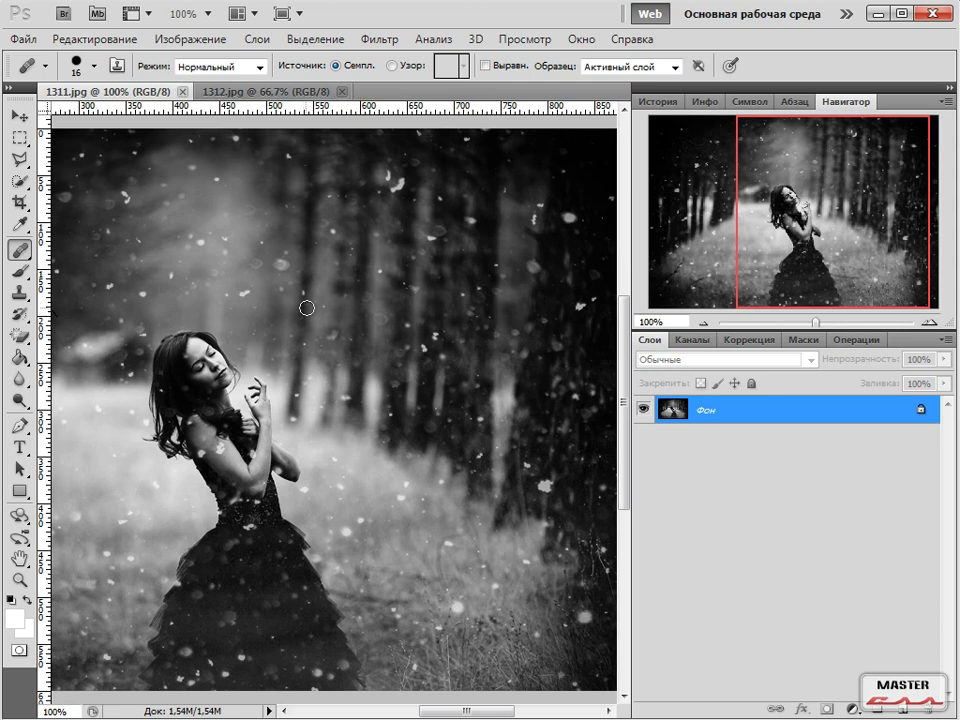
left_click(243, 292)
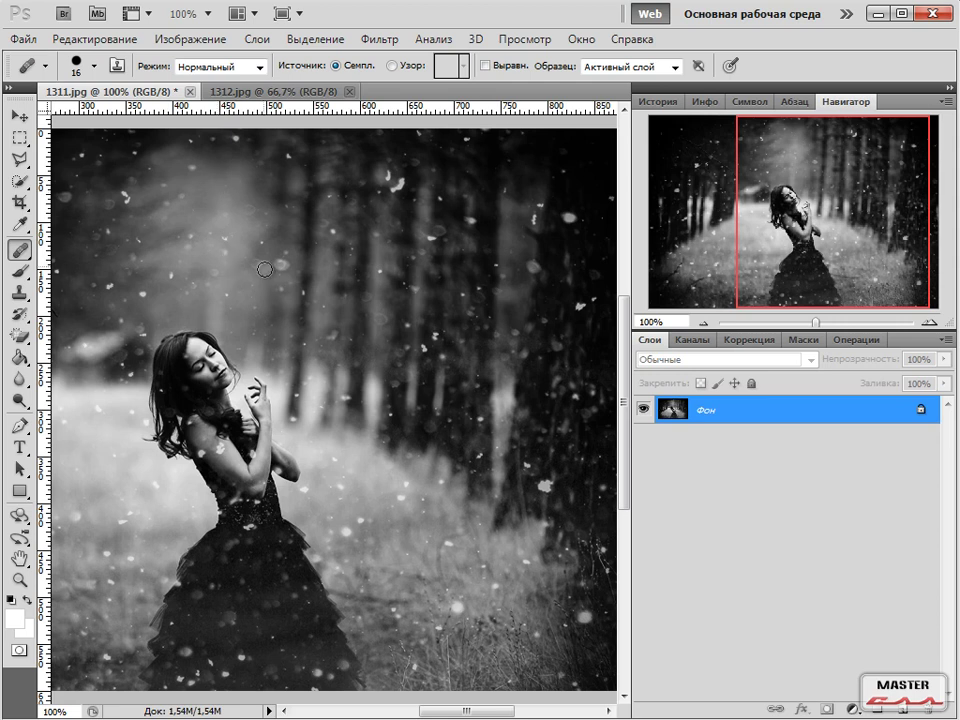
Heal the snowflakes among the dark trees to the right of the woman.
left_click(558, 238)
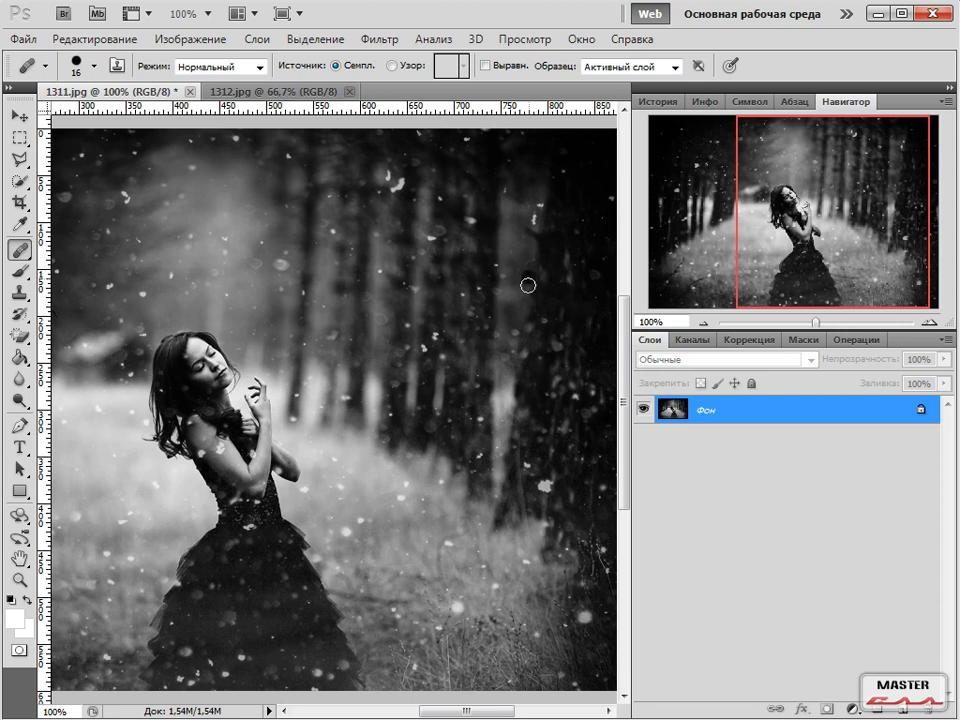
scroll(529, 276, "up", 5)
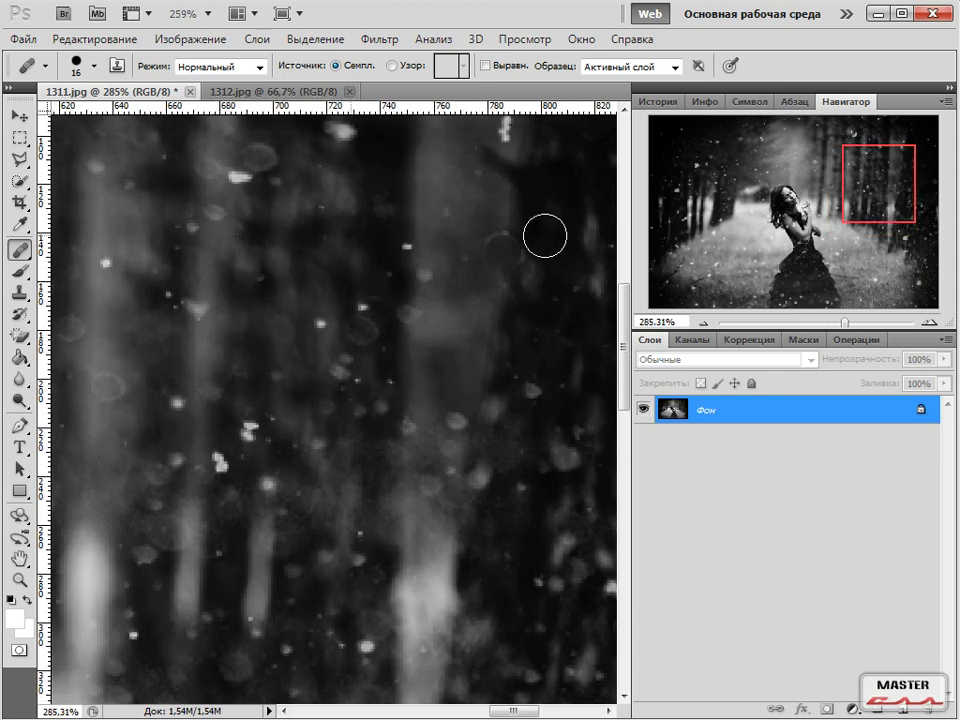
scroll(545, 236, "up", 4)
left_click(439, 257)
left_click(476, 375)
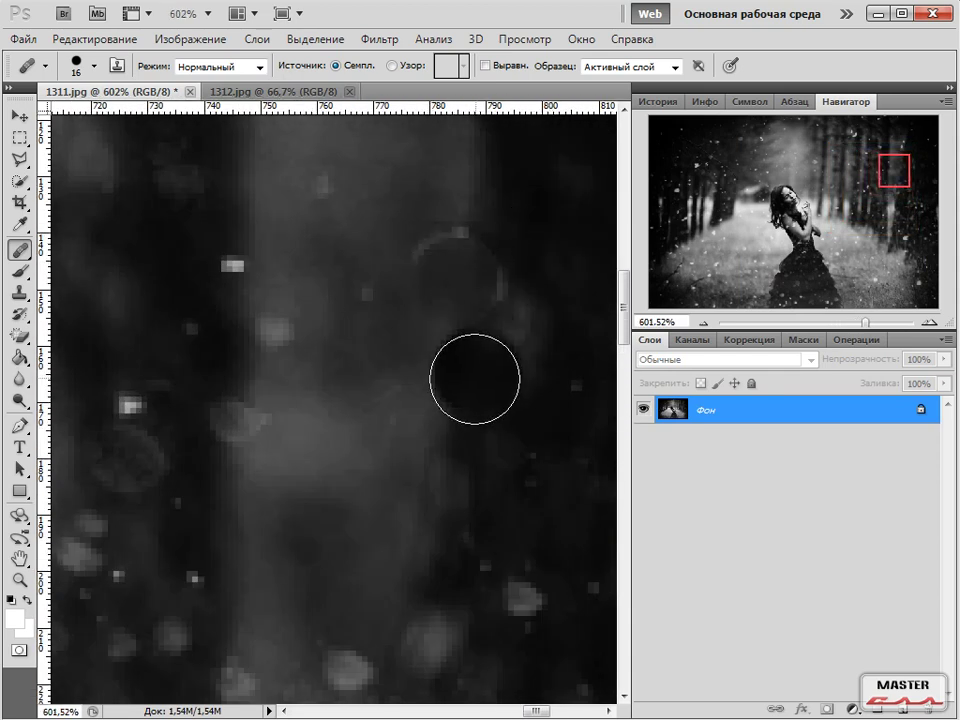
mouse_move(432, 208)
left_mouse_down()
mouse_move(364, 299)
mouse_move(458, 368)
mouse_move(502, 258)
mouse_move(444, 214)
left_mouse_up()
key("Escape")
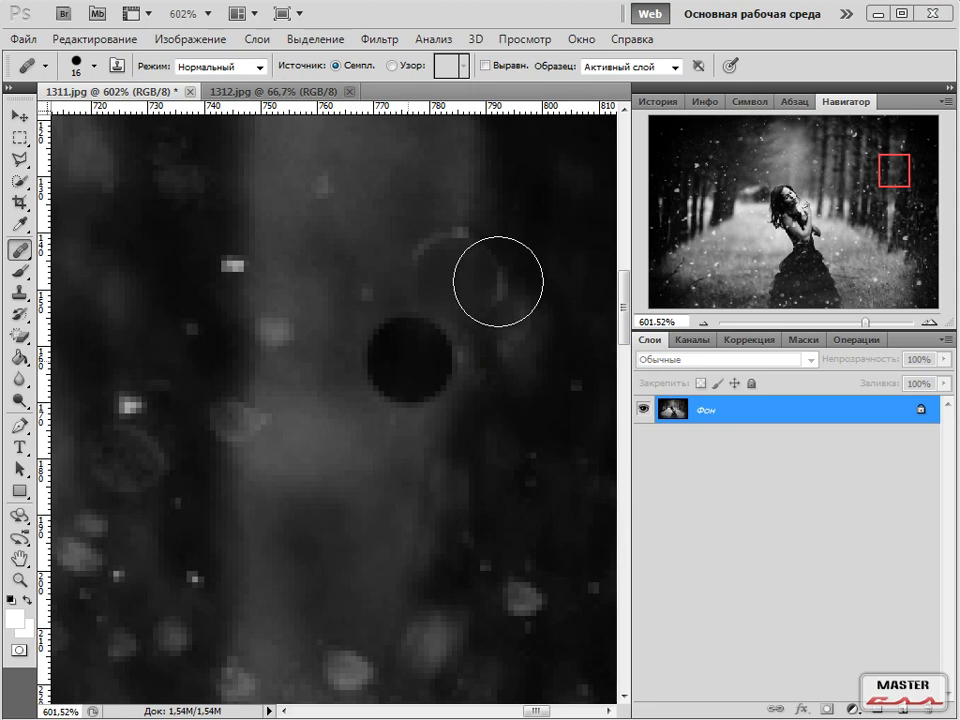
scroll(450, 307, "down", 2)
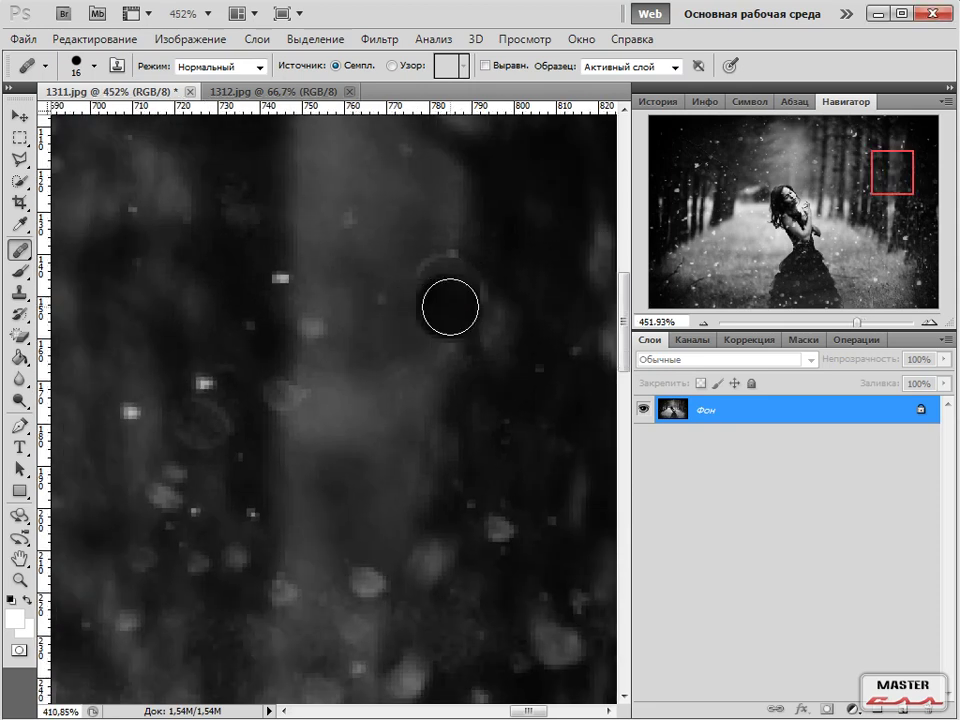
scroll(450, 307, "down", 4)
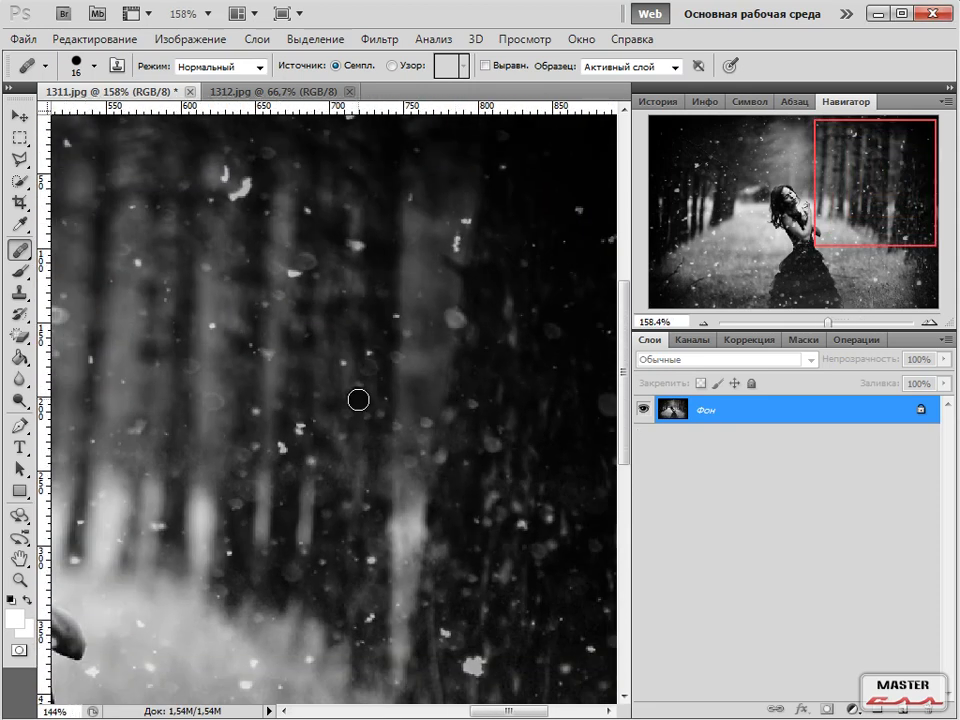
scroll(358, 400, "down", 4)
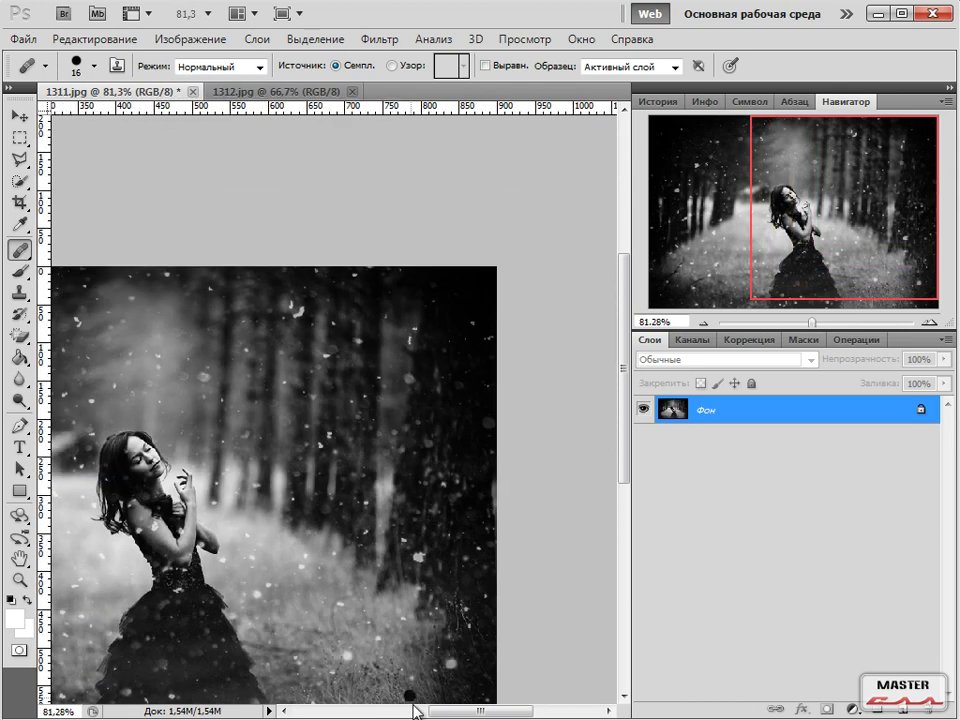
scroll(481, 545, "left", 3)
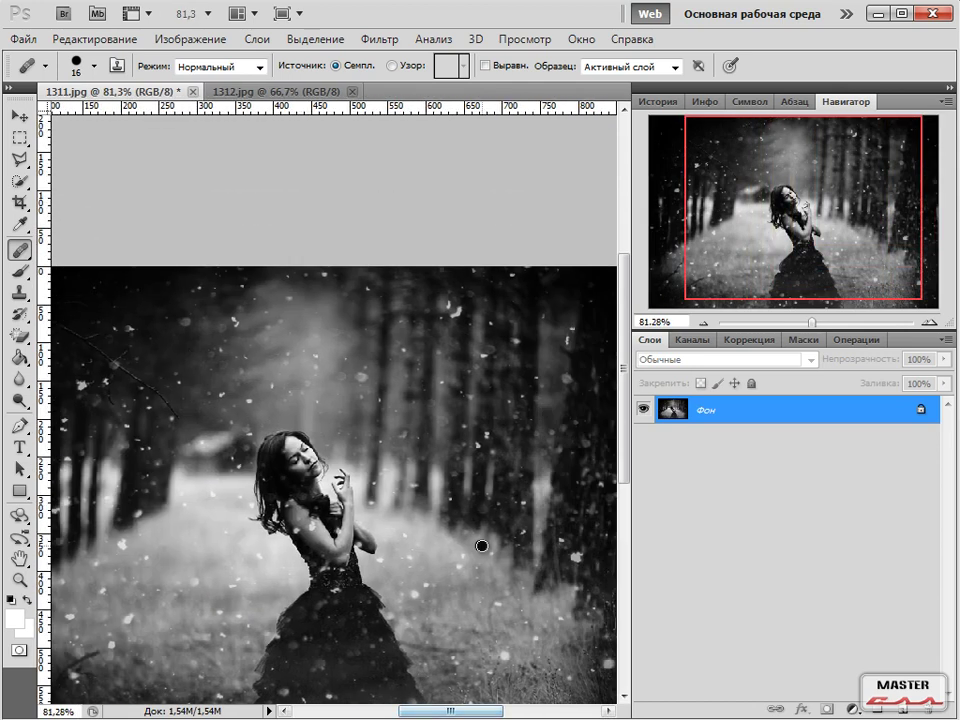
left_click_drag(626, 366, 626, 405)
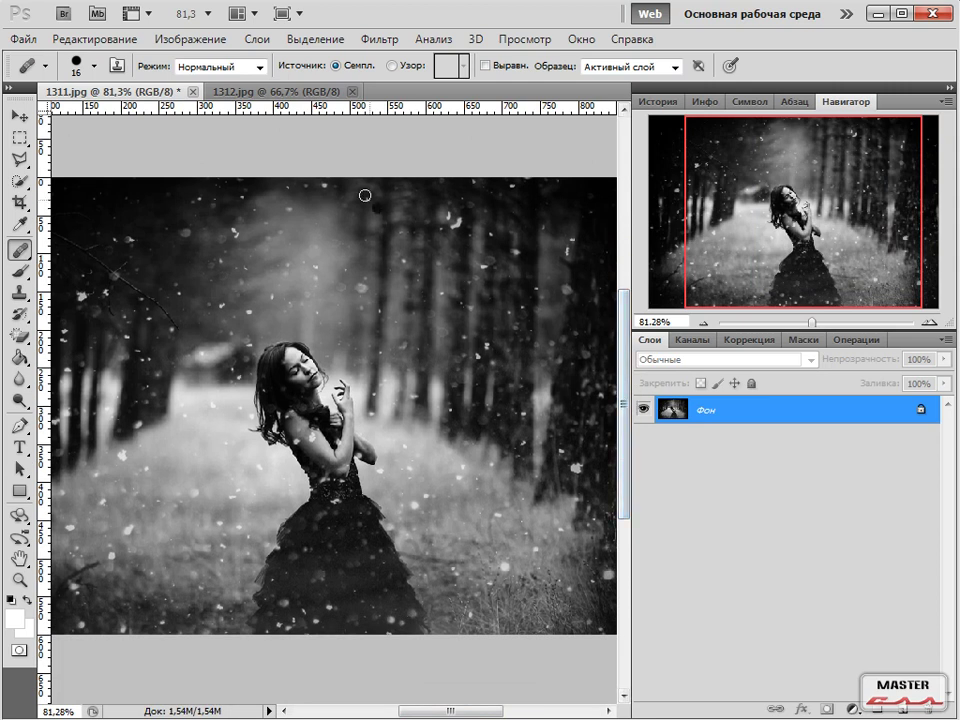
Switch to the 1312.jpg document and activate the Spot Healing Brush tool.
left_click(267, 93)
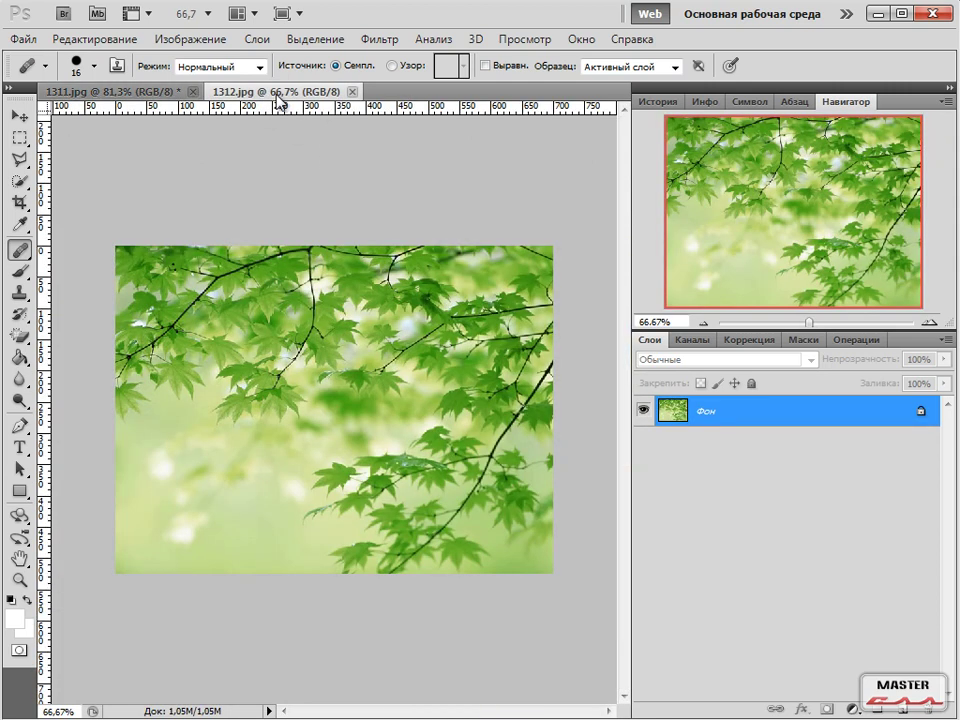
left_click(19, 252)
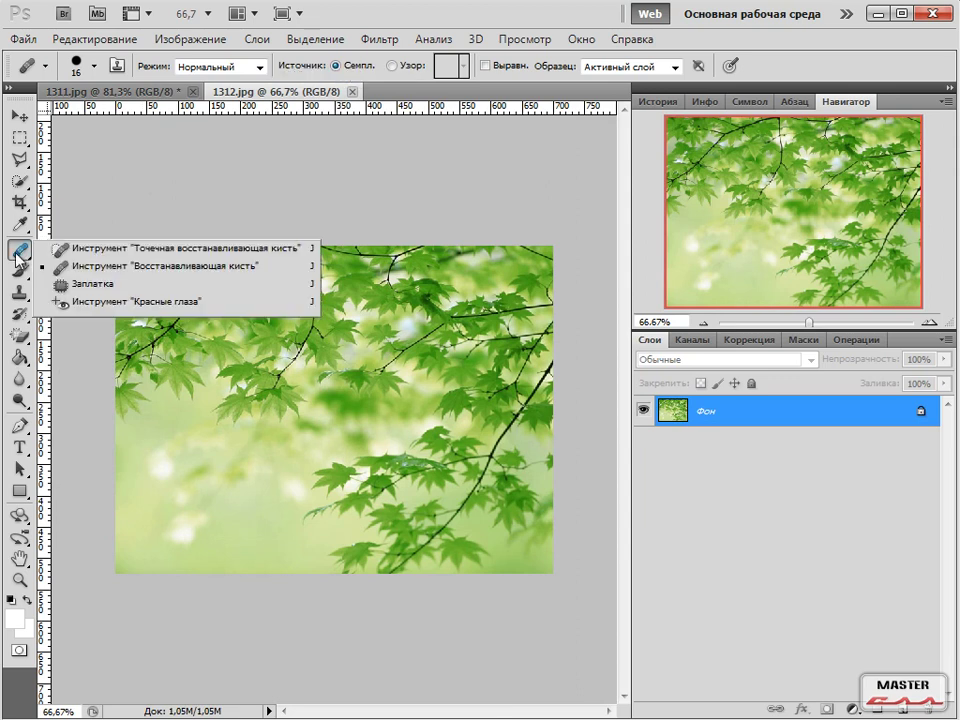
left_click(90, 248)
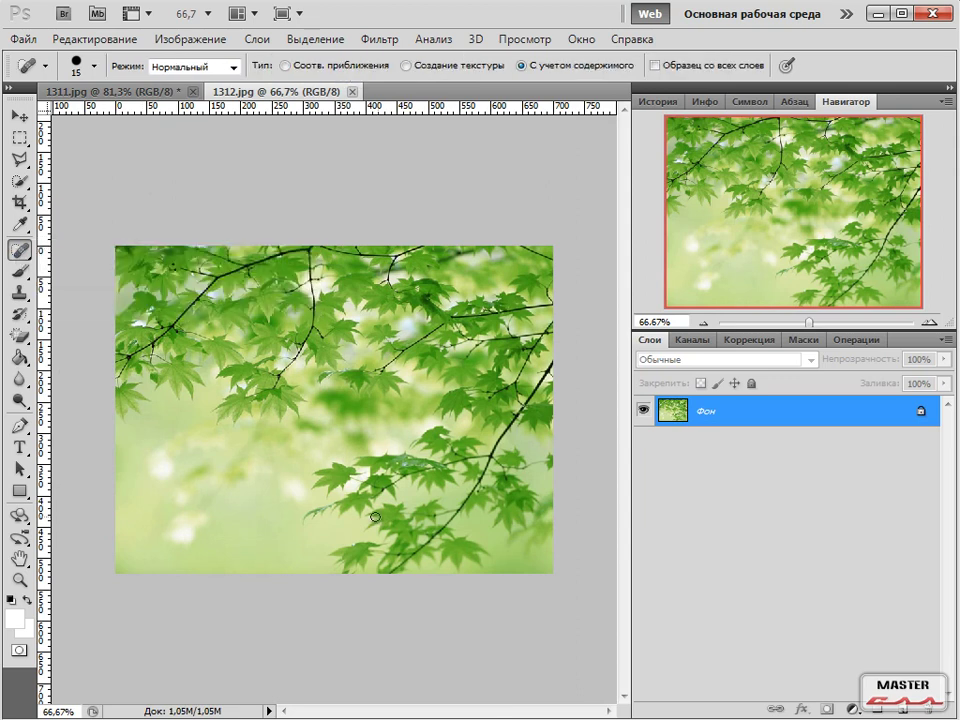
Paint out the curled leaf tip and the adjacent maple leaf at the left end of the lower branch with content-aware spot healing.
scroll(377, 516, "up", 5)
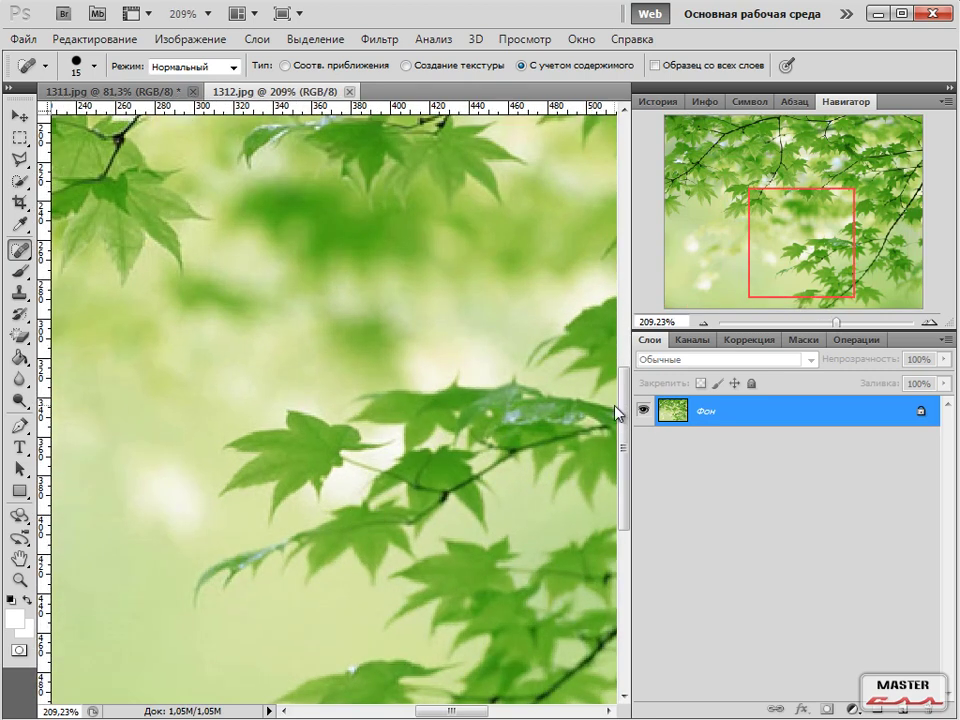
left_click_drag(625, 413, 624, 439)
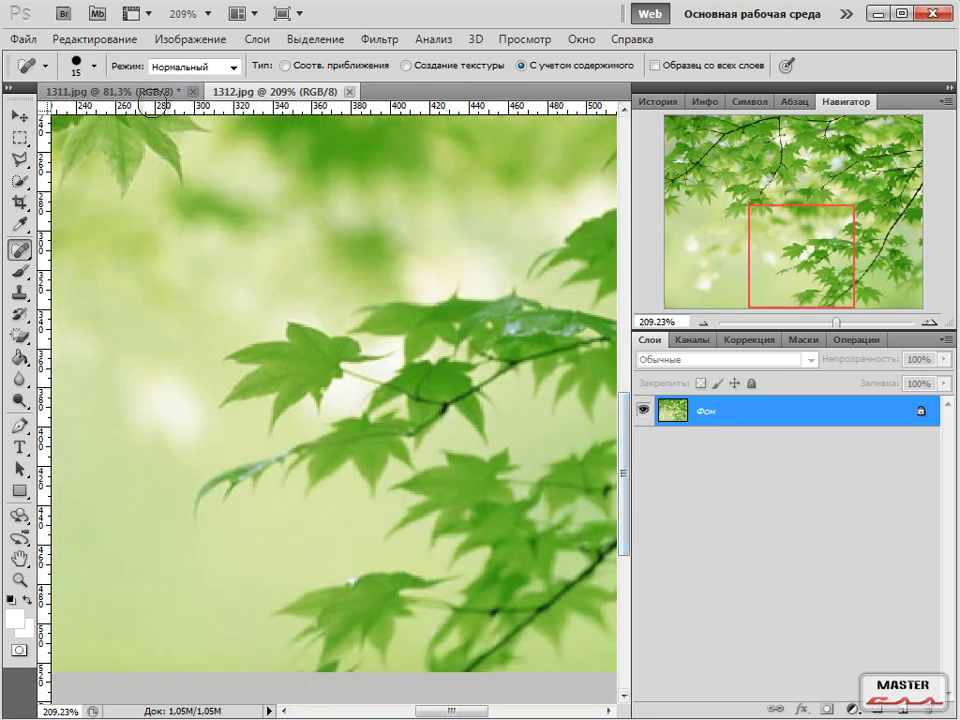
mouse_move(272, 462)
left_mouse_down()
mouse_move(250, 502)
mouse_move(170, 508)
mouse_move(212, 463)
mouse_move(252, 442)
mouse_move(211, 414)
mouse_move(195, 372)
mouse_move(252, 304)
mouse_move(300, 307)
mouse_move(403, 357)
left_mouse_up()
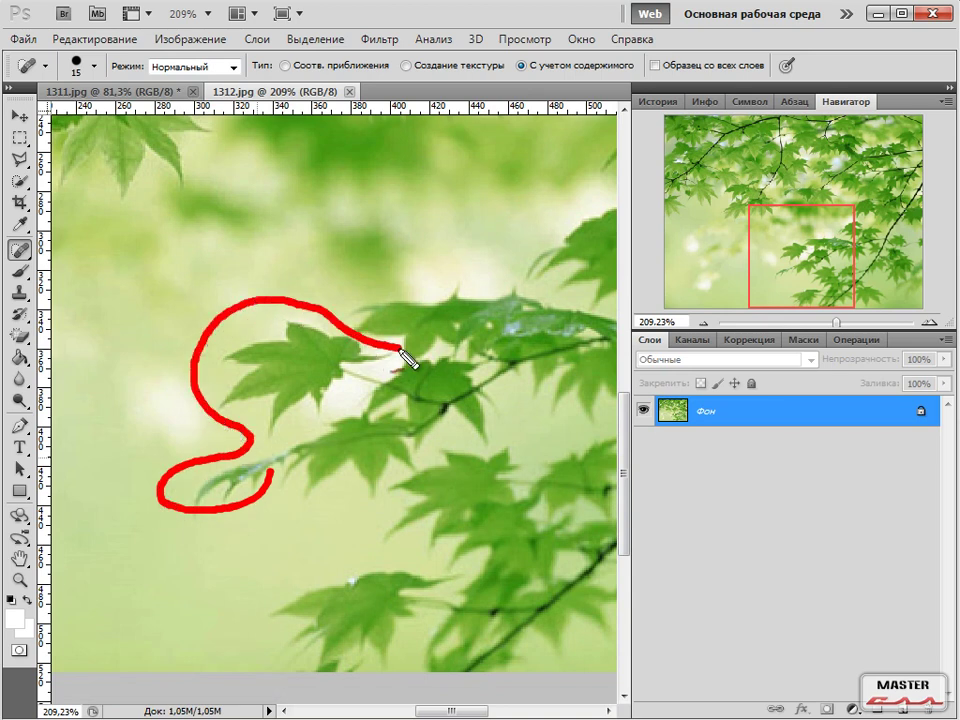
key("Escape")
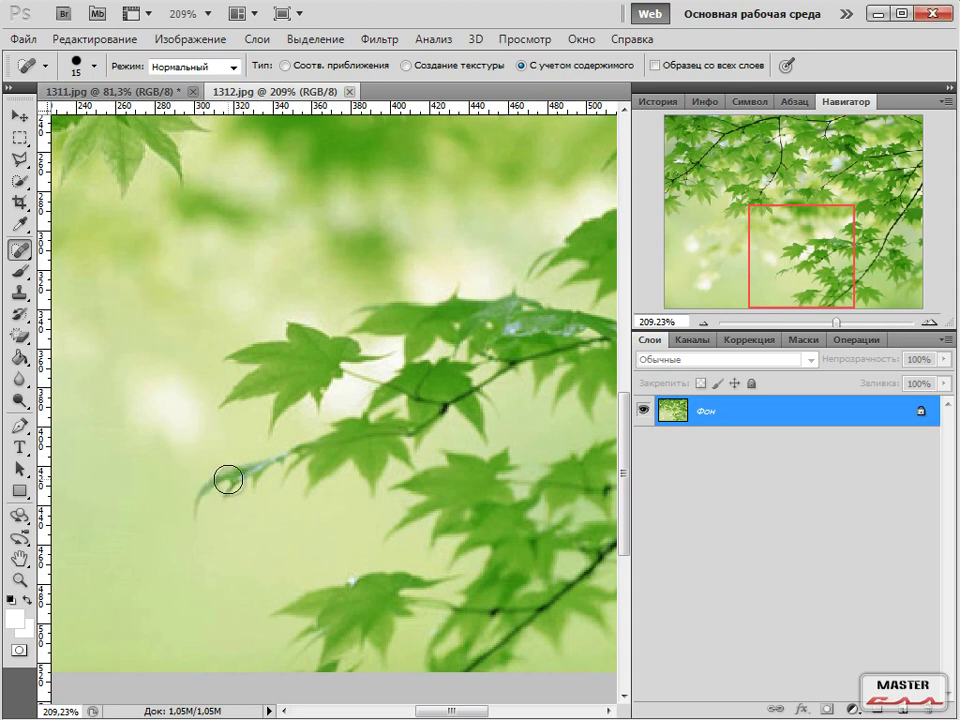
mouse_move(199, 514)
left_mouse_down()
mouse_move(209, 480)
mouse_move(276, 458)
mouse_move(211, 504)
mouse_move(268, 470)
left_mouse_up()
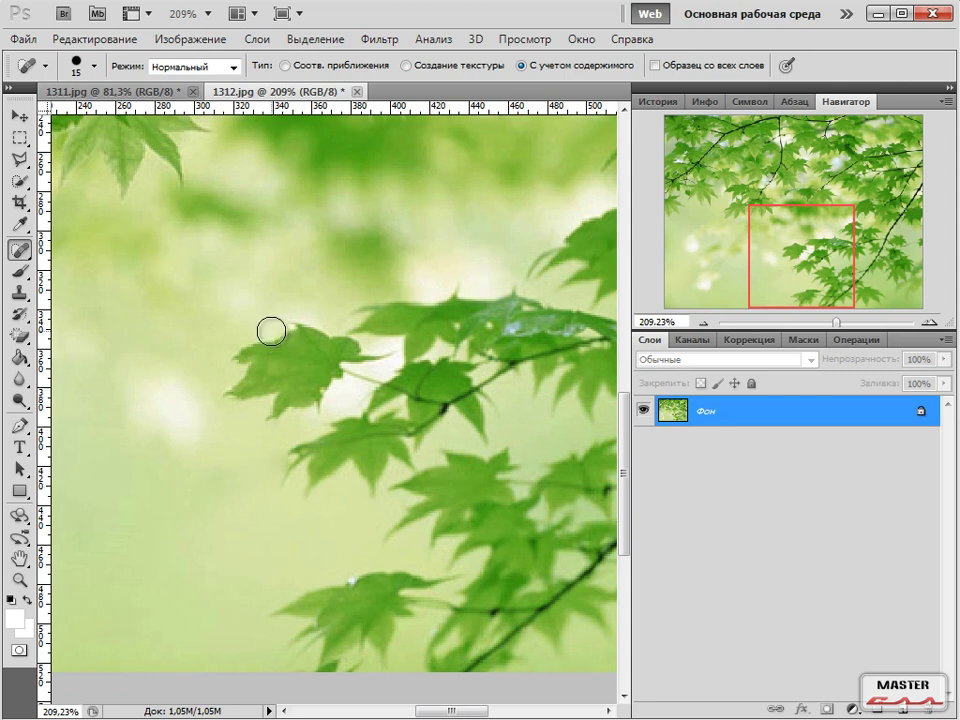
mouse_move(362, 374)
left_mouse_down()
mouse_move(331, 371)
mouse_move(307, 410)
mouse_move(275, 417)
mouse_move(278, 398)
mouse_move(232, 399)
mouse_move(228, 386)
mouse_move(248, 376)
mouse_move(235, 361)
mouse_move(247, 350)
mouse_move(283, 343)
mouse_move(295, 329)
mouse_move(329, 347)
mouse_move(382, 354)
mouse_move(293, 380)
mouse_move(271, 360)
mouse_move(299, 369)
mouse_move(302, 350)
mouse_move(303, 395)
mouse_move(265, 390)
mouse_move(258, 369)
mouse_move(364, 362)
left_mouse_up()
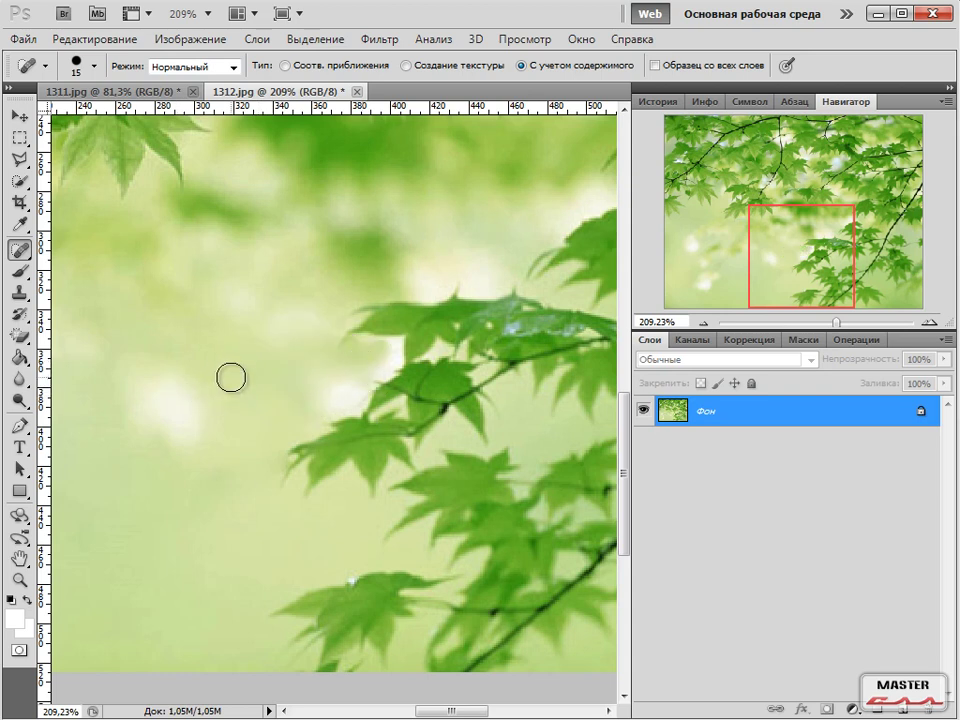
Check the retouched leaf area of 1312.jpg at 100% zoom.
key("ctrl+minus")
key("ctrl+minus")
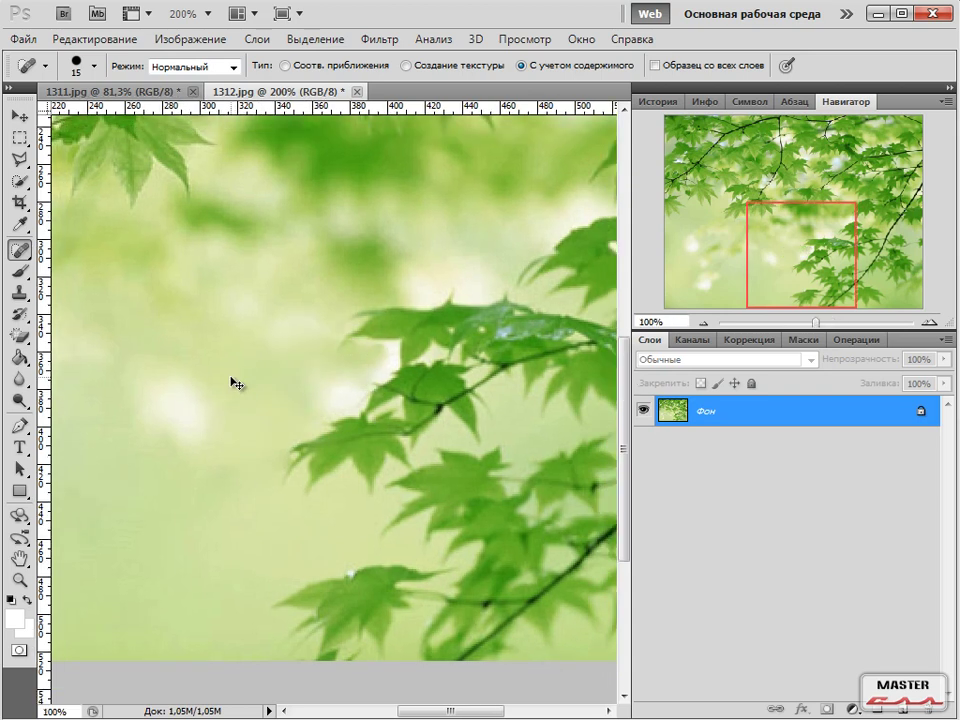
scroll(321, 328, "up", 1)
scroll(321, 328, "down", 1)
left_click_drag(629, 449, 629, 415)
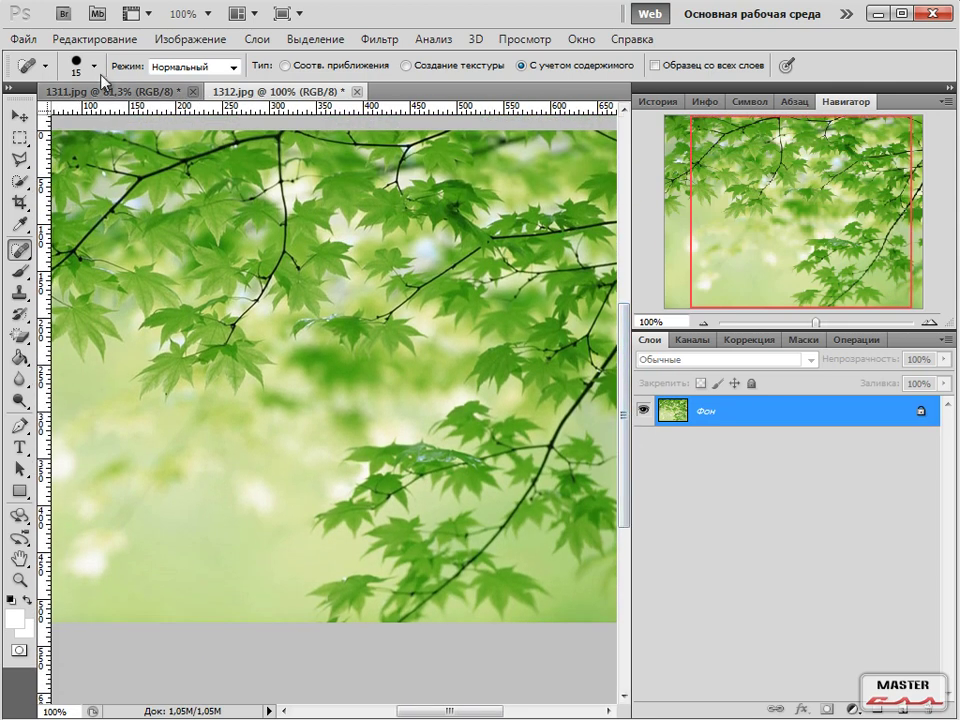
left_click(107, 93)
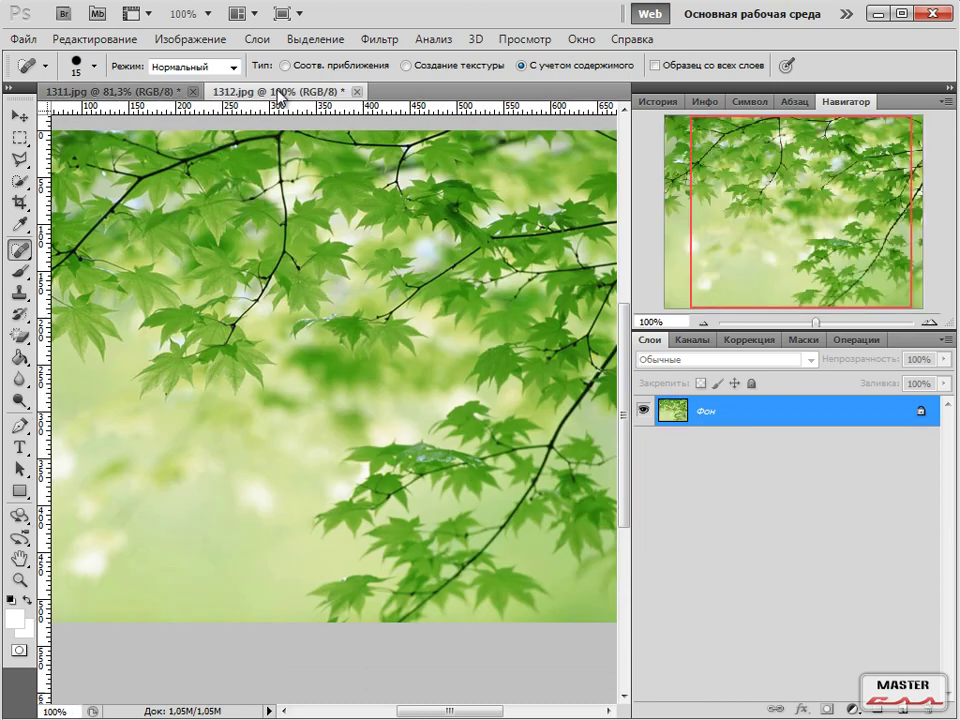
left_click(272, 91)
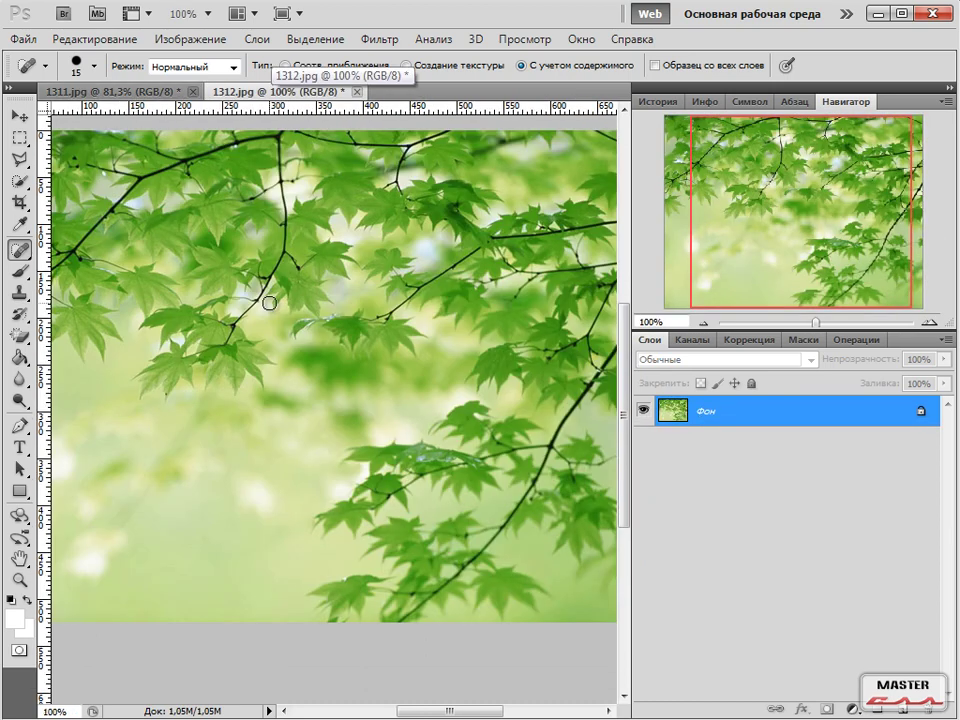